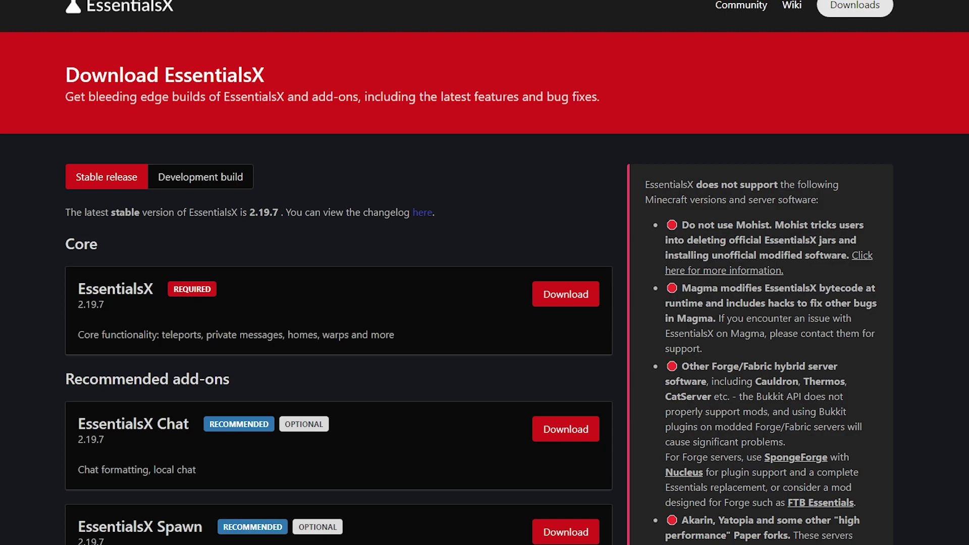
Download the core EssentialsX 2.19.7 jar and the EssentialsX Protect add-on jar
{"action": "left_click_drag", "start_coordinate": [11, 252], "coordinate": [228, 243]}
{"action": "left_click", "coordinate": [228, 243]}
{"action": "left_click", "coordinate": [563, 299]}
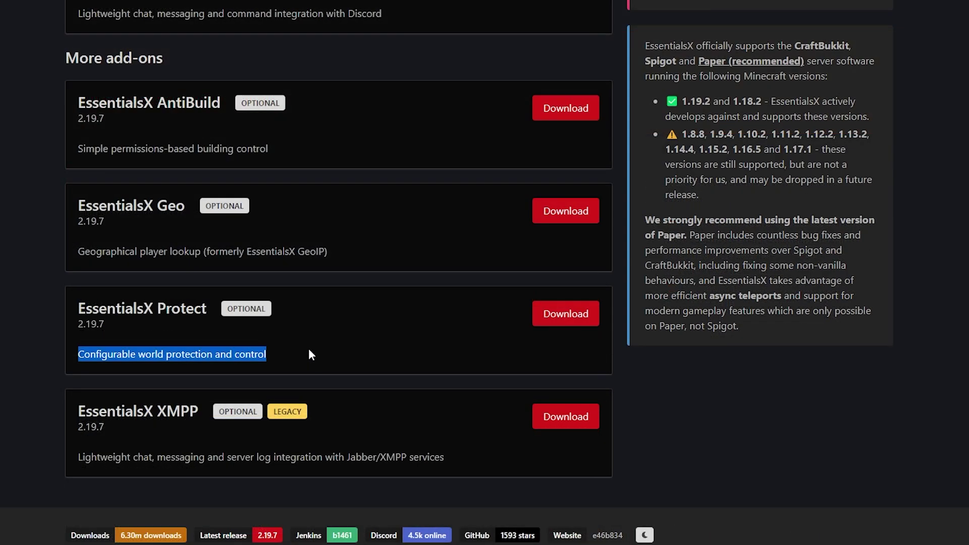
{"action": "left_click", "coordinate": [309, 354]}
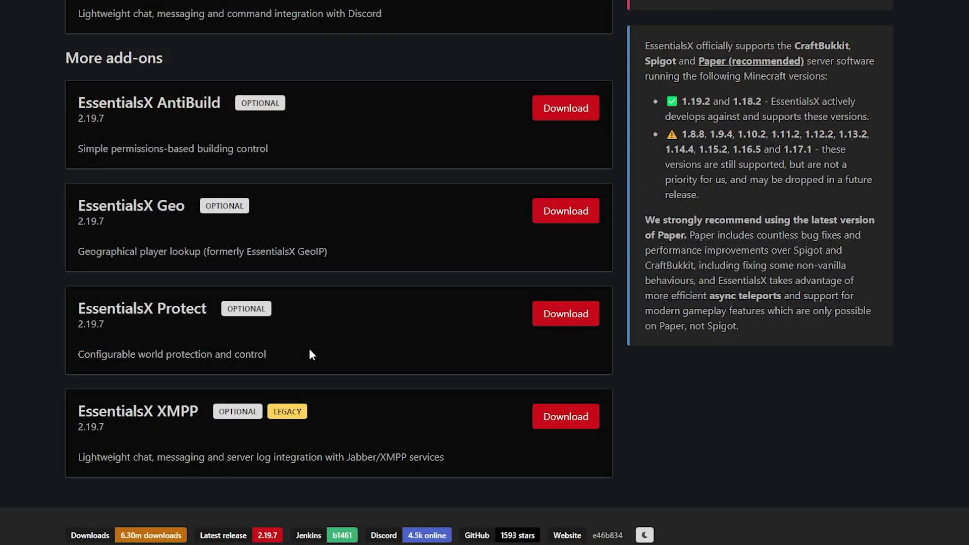
{"action": "left_click", "coordinate": [570, 315]}
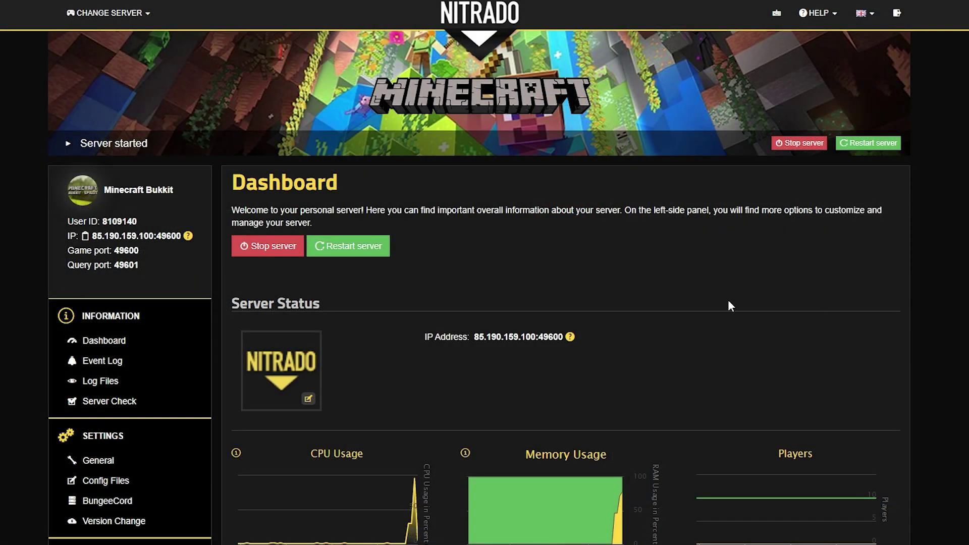
Stop the Minecraft Bukkit server from the dashboard and confirm the stop
{"action": "left_click", "coordinate": [269, 247]}
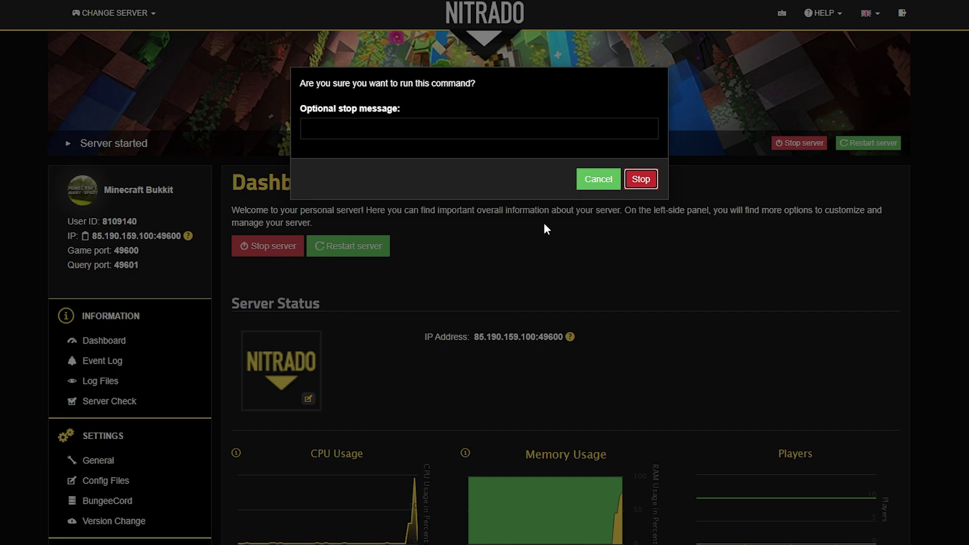
{"action": "left_click", "coordinate": [641, 179]}
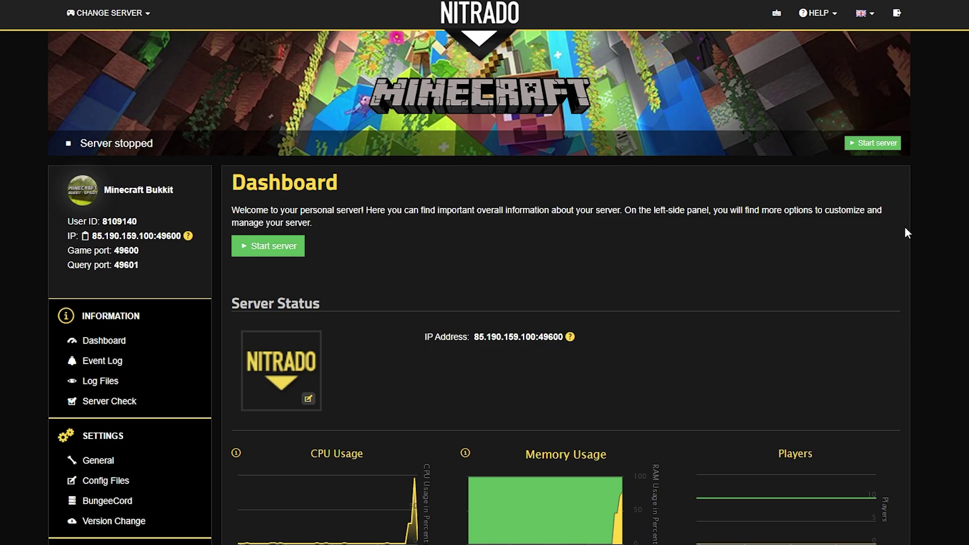
{"action": "scroll", "coordinate": [480, 287], "scroll_direction": "down", "scroll_amount": 5}
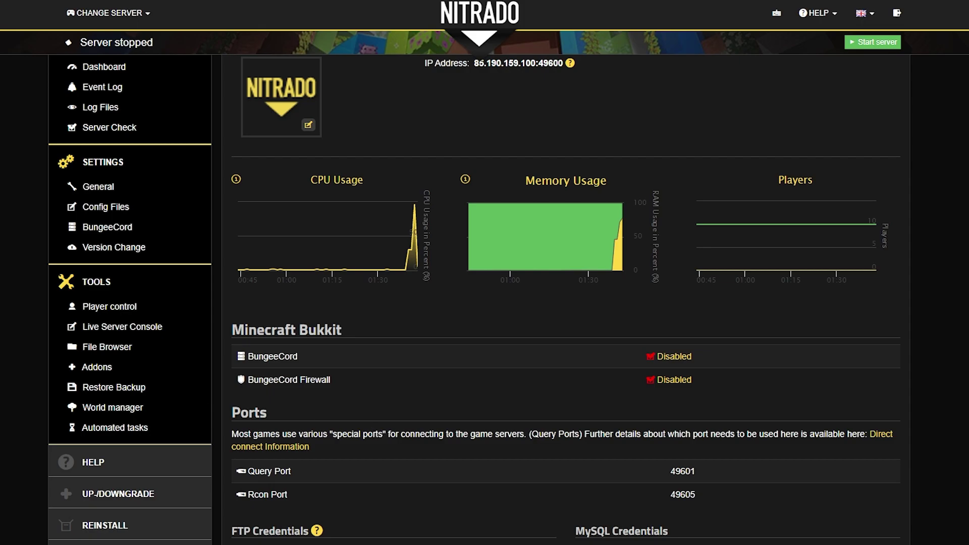
Browse the File Browser to the minecraftbukkit/plugins folder
{"action": "left_click", "coordinate": [108, 349]}
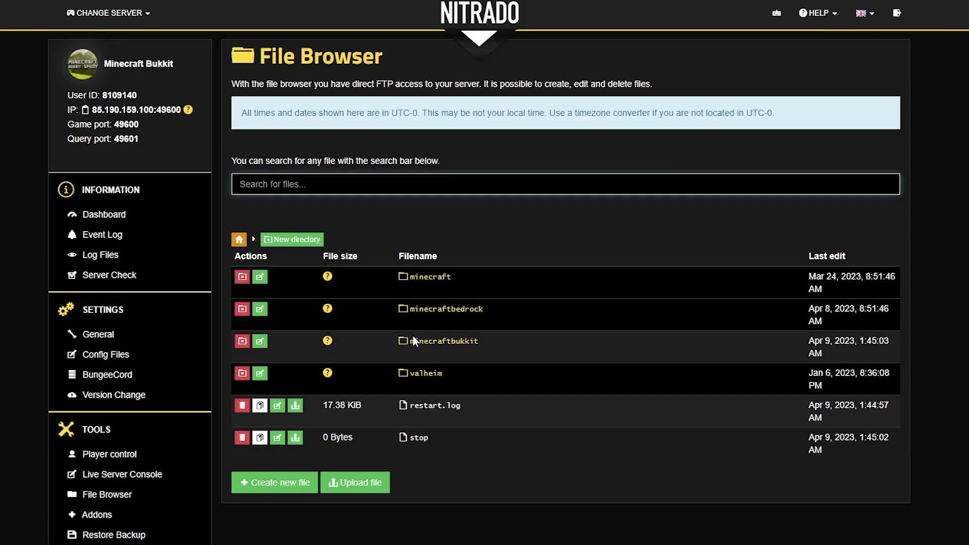
{"action": "left_click", "coordinate": [460, 342]}
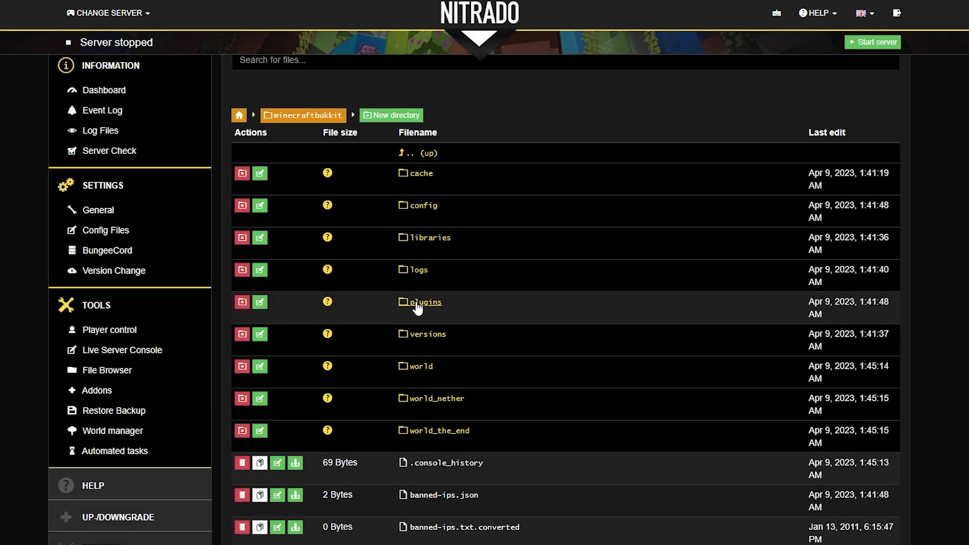
{"action": "left_click", "coordinate": [416, 305]}
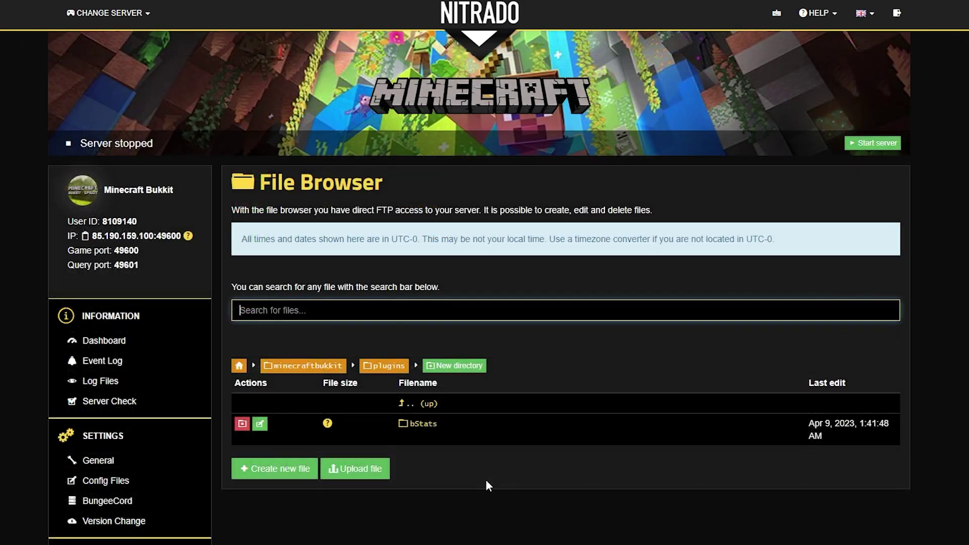
Upload EssentialsX-2.19.7.jar and EssentialsXProtect-2.19.7.jar from Downloads into plugins
{"action": "left_click", "coordinate": [374, 470]}
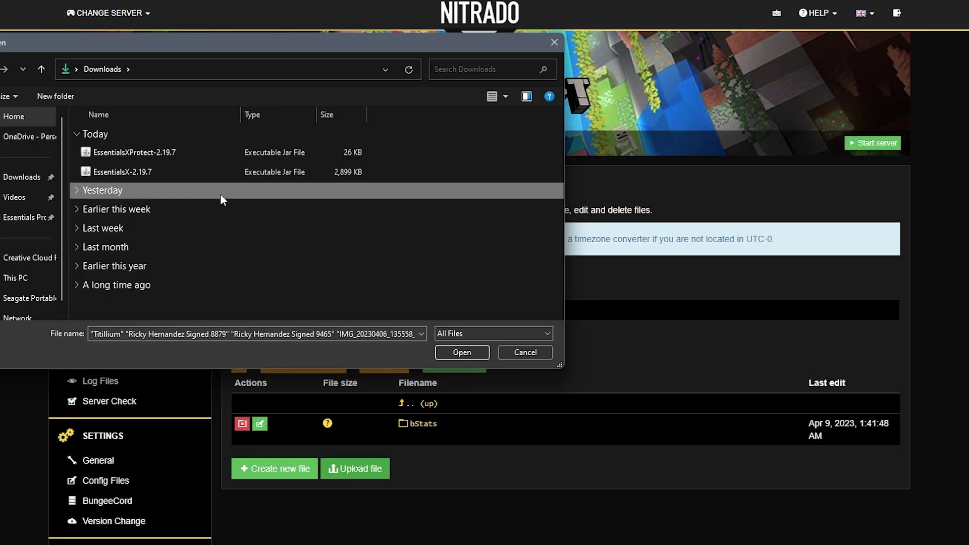
{"action": "left_click", "coordinate": [408, 155]}
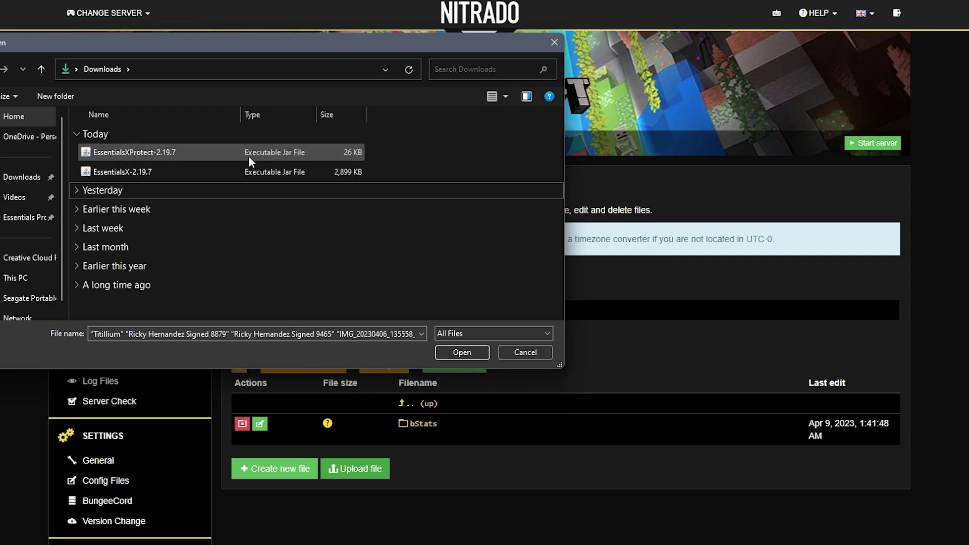
{"action": "left_click", "coordinate": [259, 171]}
{"action": "left_click", "coordinate": [232, 152], "text": "ctrl"}
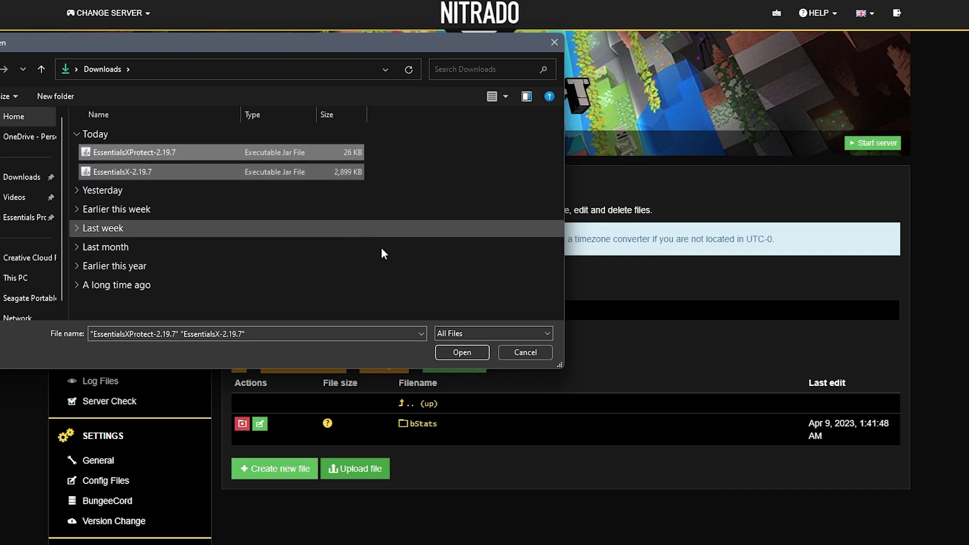
{"action": "left_click", "coordinate": [458, 352]}
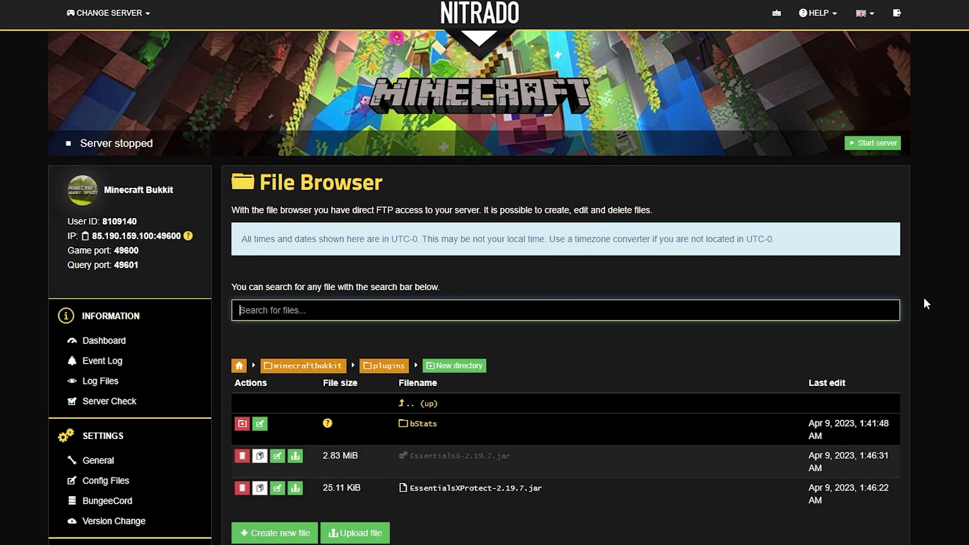
Start the server from the Dashboard and confirm the start
{"action": "left_click", "coordinate": [100, 340]}
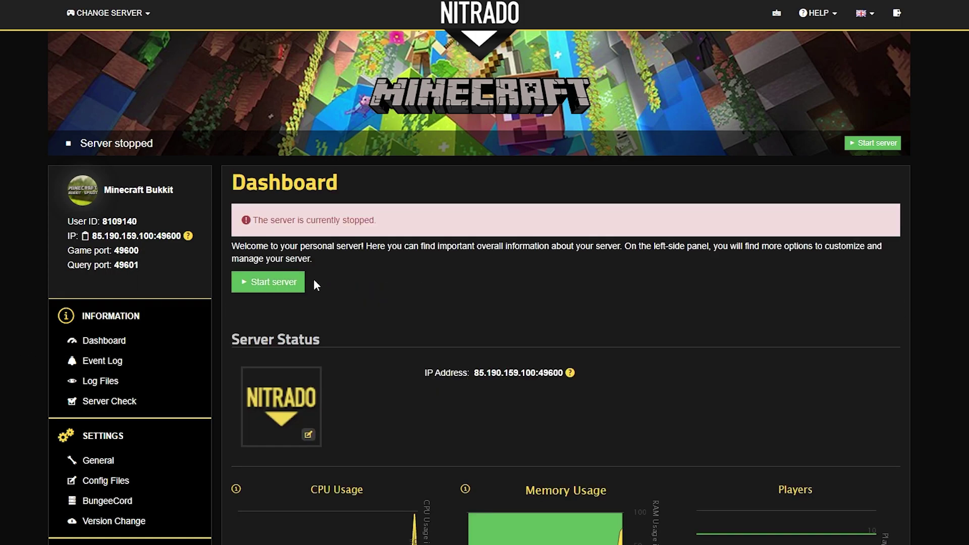
{"action": "left_click", "coordinate": [284, 285]}
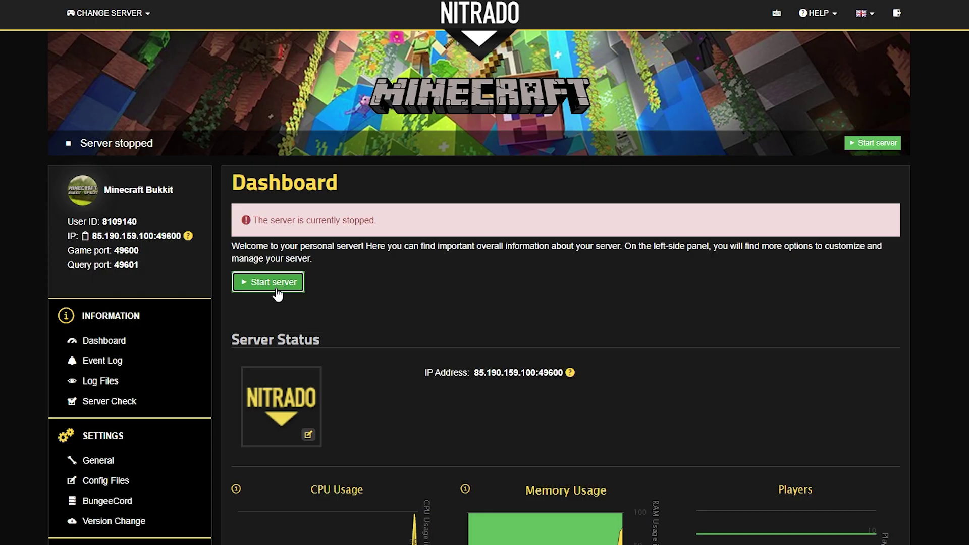
{"action": "left_click", "coordinate": [277, 287]}
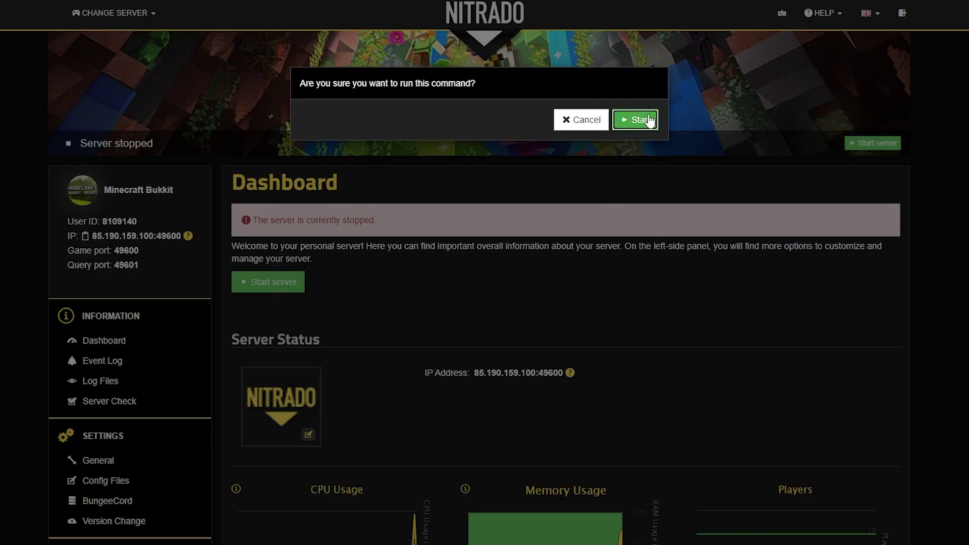
{"action": "key", "text": "Return"}
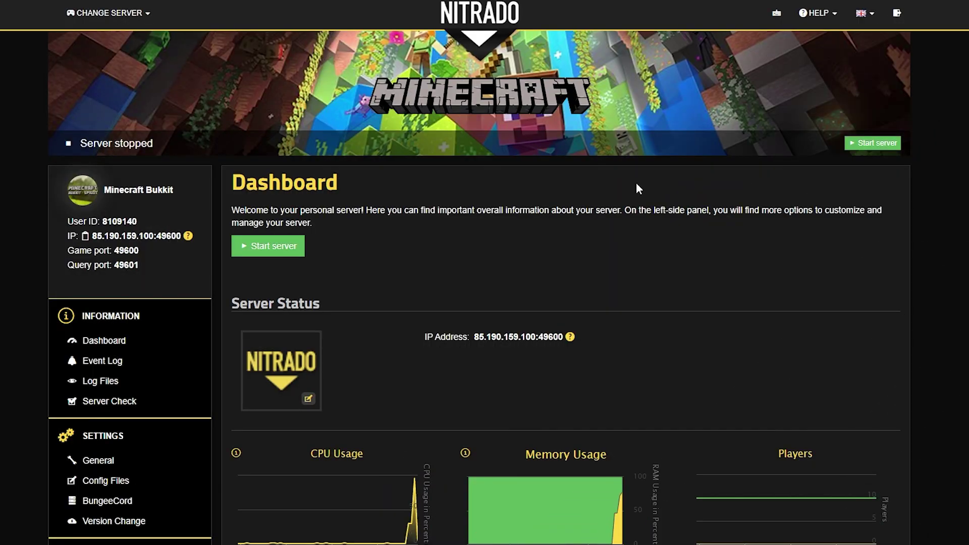
{"action": "scroll", "coordinate": [13, 389], "scroll_direction": "down", "scroll_amount": 5}
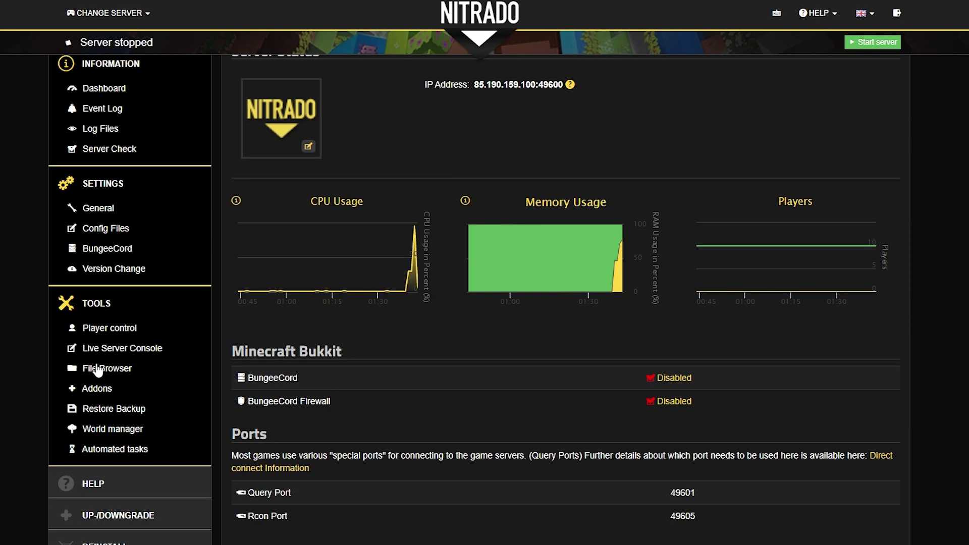
Open the generated Essentials folder in plugins and open its config.yml for editing
{"action": "left_click", "coordinate": [98, 370]}
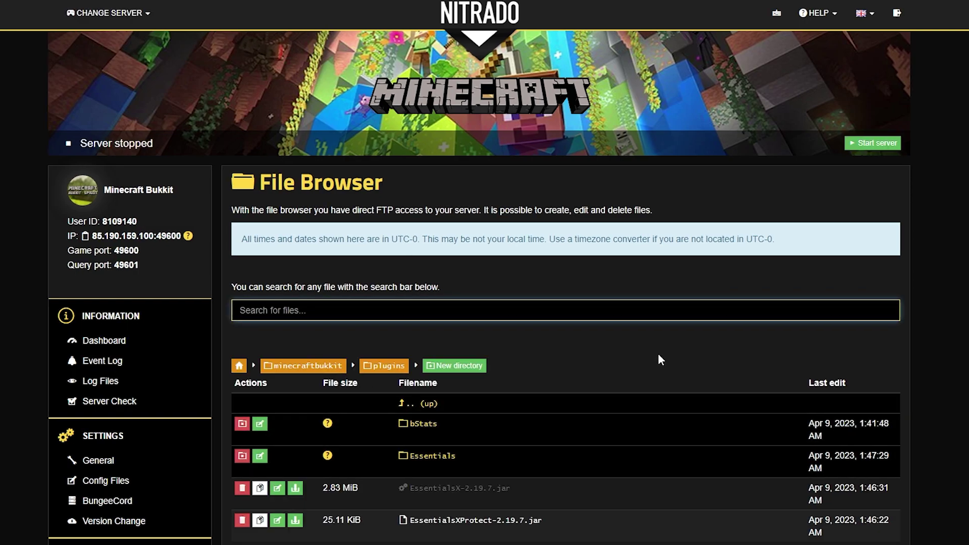
{"action": "scroll", "coordinate": [657, 354], "scroll_direction": "down", "scroll_amount": 3}
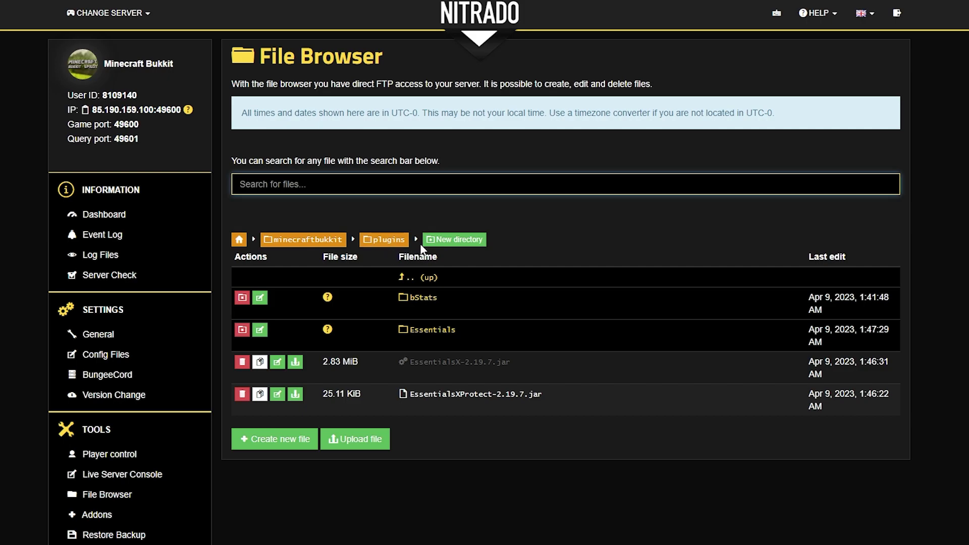
{"action": "left_click", "coordinate": [433, 333]}
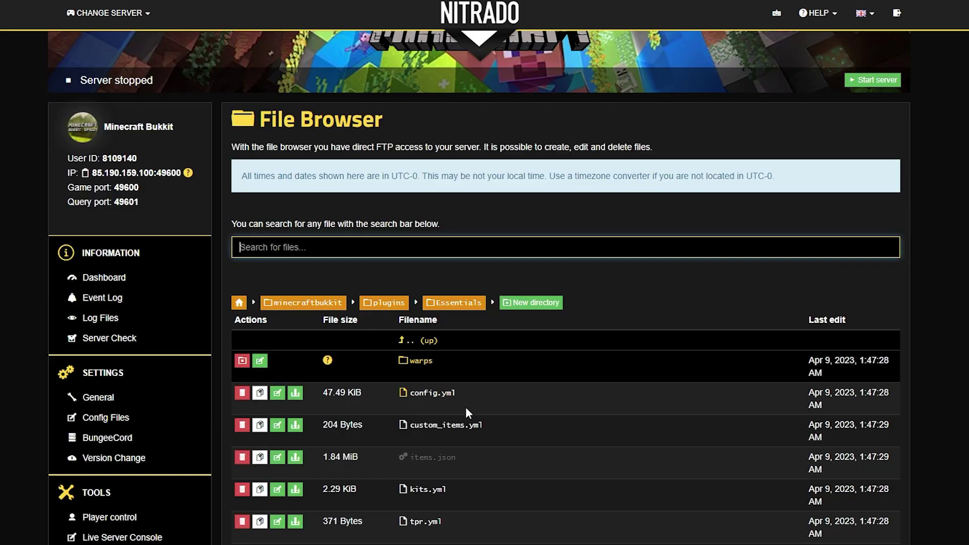
{"action": "left_click", "coordinate": [439, 397]}
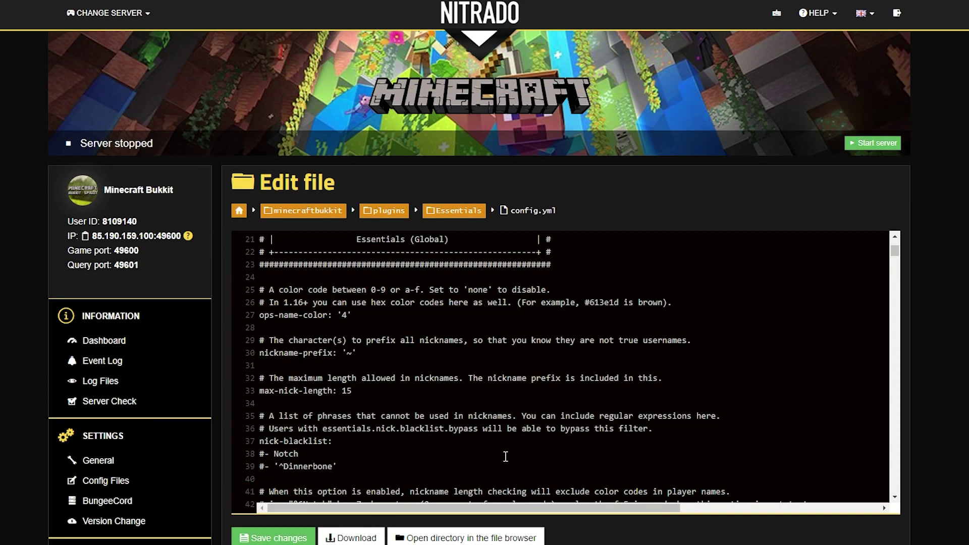
Scroll config.yml's EssentialsX Protect section down to the storm, thunder and lightning settings
{"action": "key", "text": "ctrl+f"}
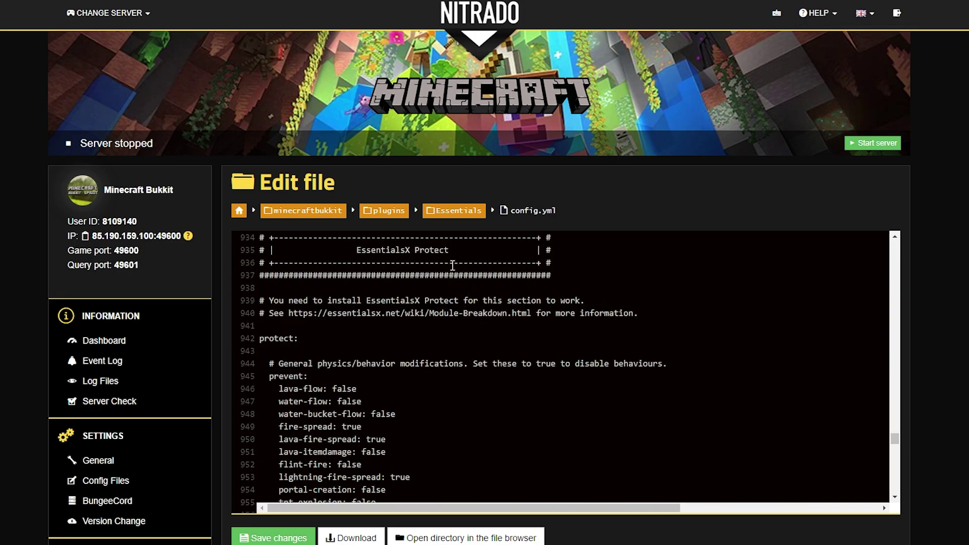
{"action": "left_click_drag", "start_coordinate": [451, 251], "coordinate": [356, 250]}
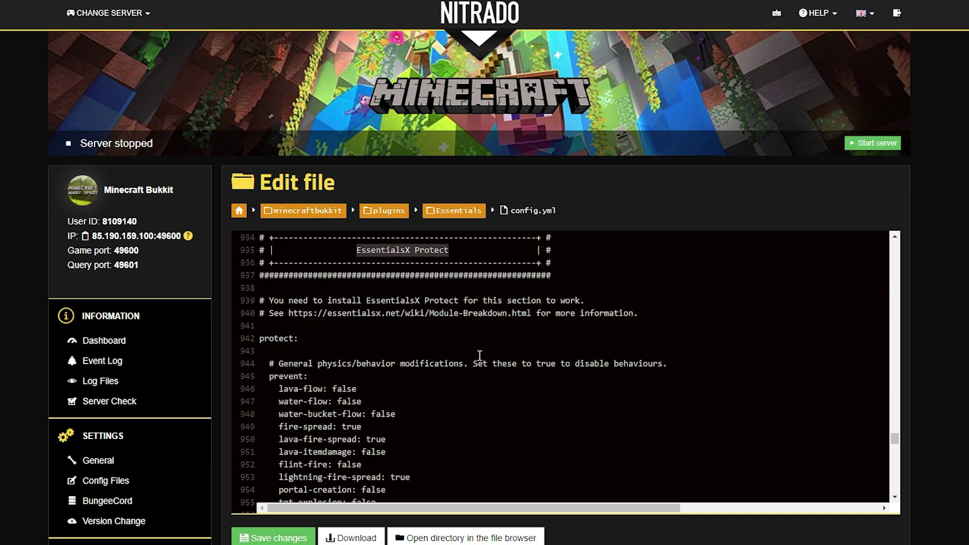
{"action": "left_click", "coordinate": [543, 406]}
{"action": "scroll", "coordinate": [538, 401], "scroll_direction": "down", "scroll_amount": 2}
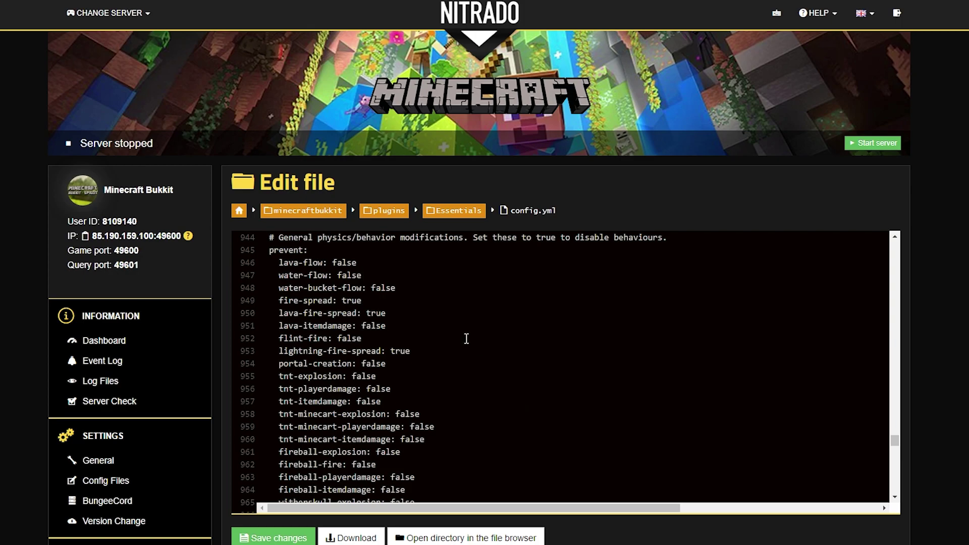
{"action": "scroll", "coordinate": [437, 411], "scroll_direction": "down", "scroll_amount": 1}
{"action": "scroll", "coordinate": [437, 409], "scroll_direction": "down", "scroll_amount": 10}
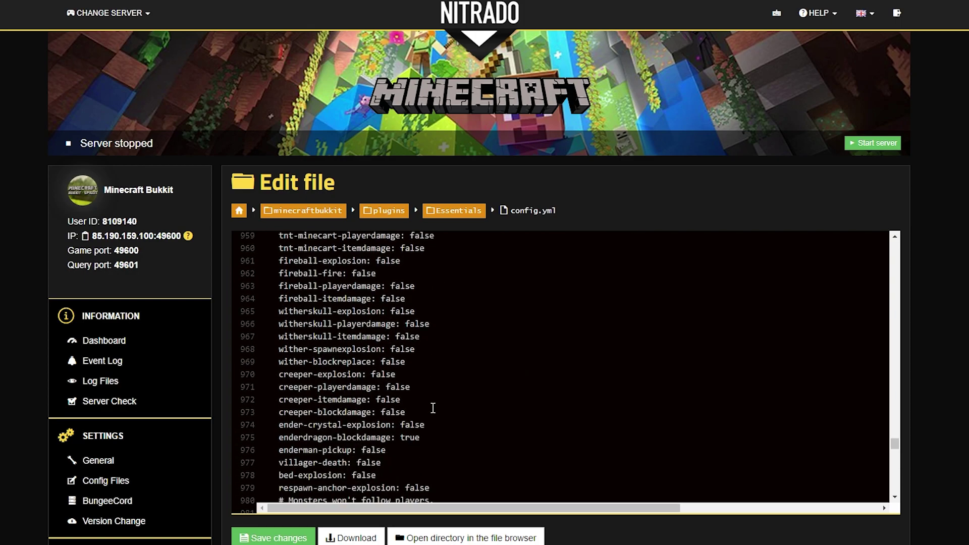
{"action": "scroll", "coordinate": [433, 407], "scroll_direction": "down", "scroll_amount": 10}
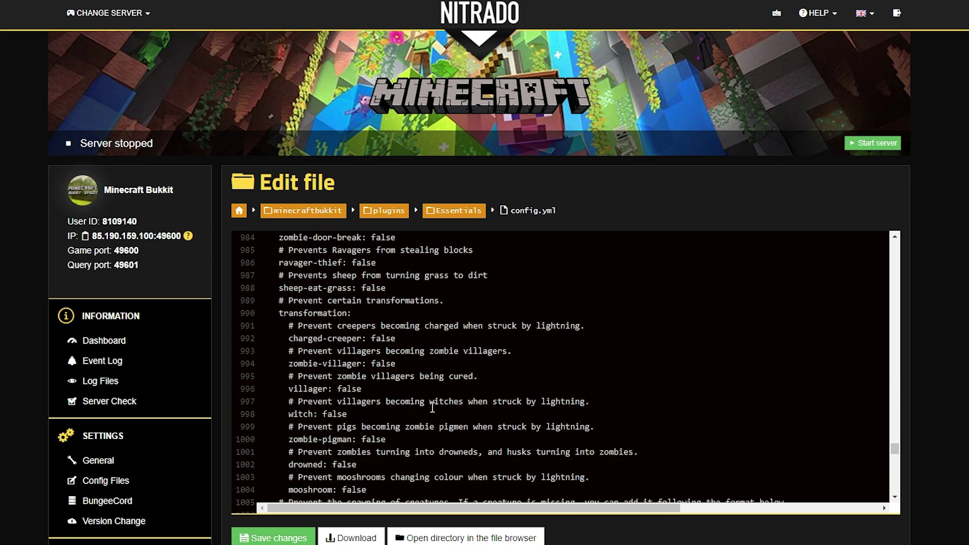
{"action": "scroll", "coordinate": [433, 407], "scroll_direction": "down", "scroll_amount": 15}
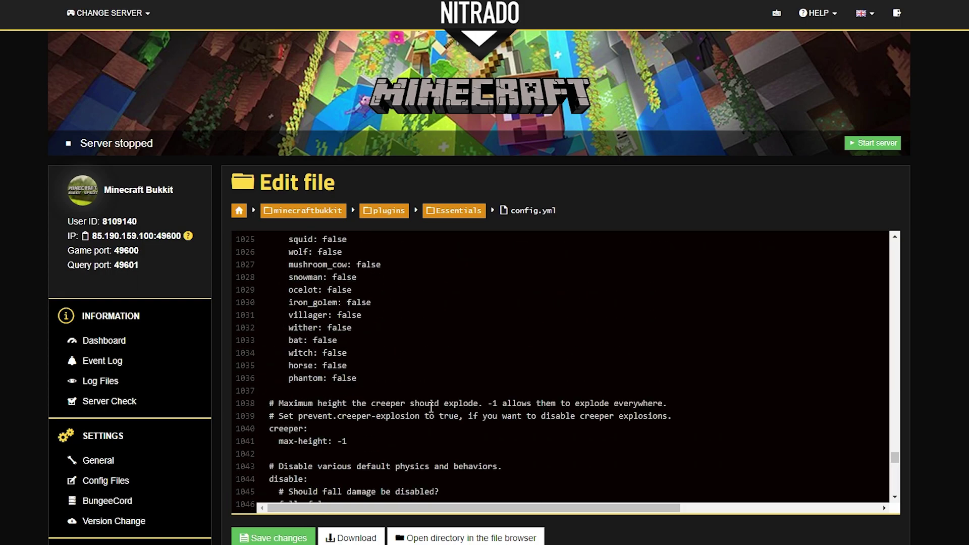
{"action": "scroll", "coordinate": [430, 402], "scroll_direction": "down", "scroll_amount": 1}
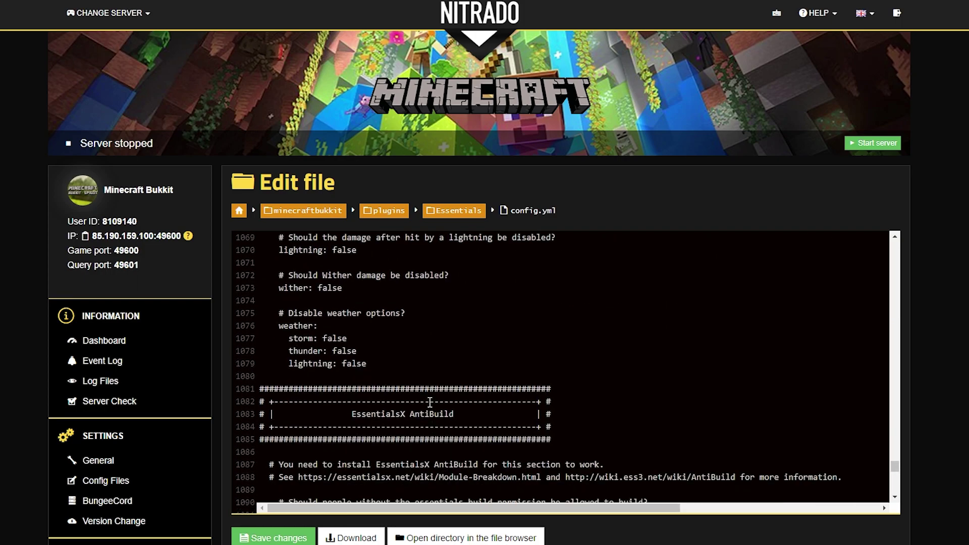
{"action": "scroll", "coordinate": [483, 366], "scroll_direction": "up", "scroll_amount": 1}
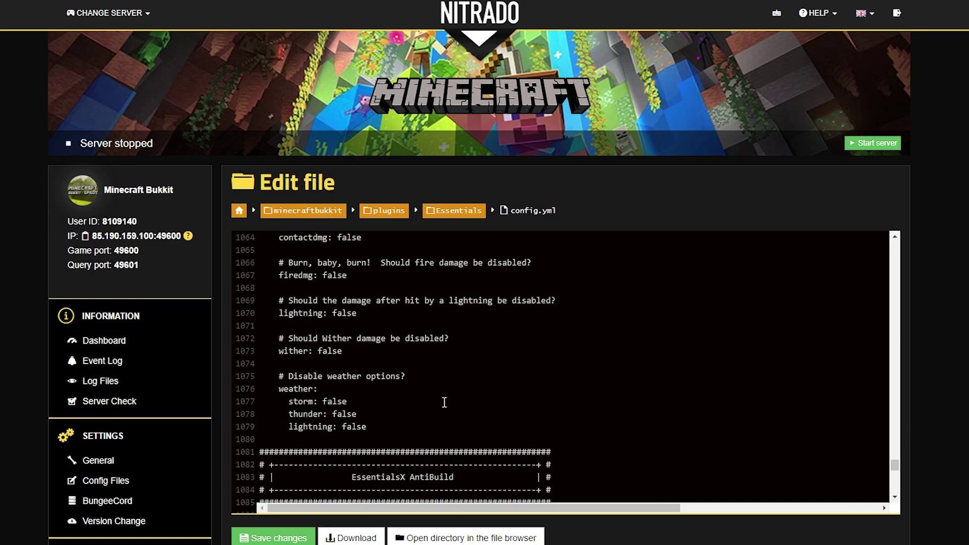
{"action": "left_click_drag", "start_coordinate": [384, 438], "coordinate": [318, 402]}
Change the thunder setting from false to True
{"action": "left_click", "coordinate": [380, 415]}
{"action": "key", "text": "BackSpace"}
{"action": "key", "text": "BackSpace"}
{"action": "key", "text": "BackSpace"}
{"action": "key", "text": "BackSpace"}
{"action": "key", "text": "BackSpace"}
{"action": "type", "text": "True"}
Find blockdamage, set creeper-blockdamage to true, and save config.yml
{"action": "key", "text": "ctrl+f"}
{"action": "type", "text": "blockdamage"}
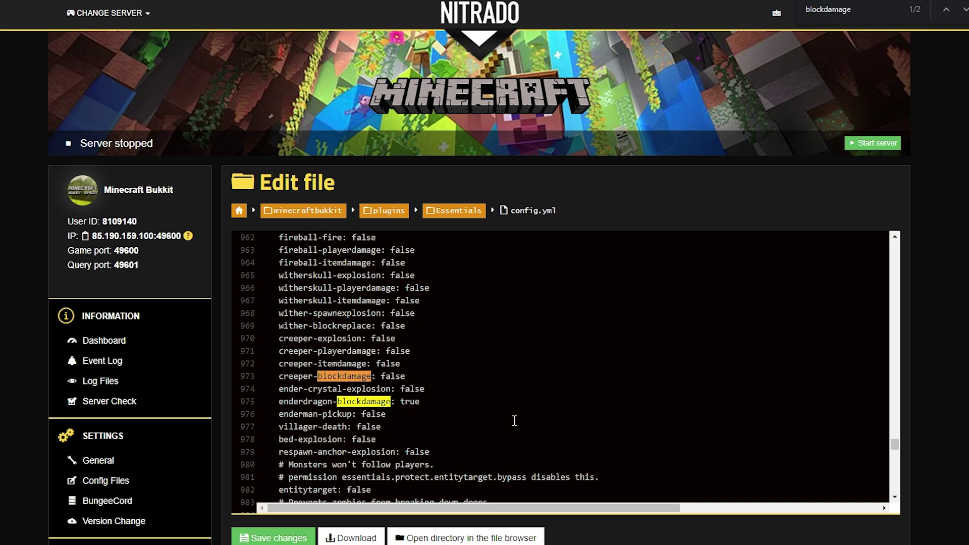
{"action": "left_click", "coordinate": [420, 376]}
{"action": "key", "text": "BackSpace"}
{"action": "key", "text": "BackSpace"}
{"action": "key", "text": "BackSpace"}
{"action": "key", "text": "BackSpace"}
{"action": "key", "text": "BackSpace"}
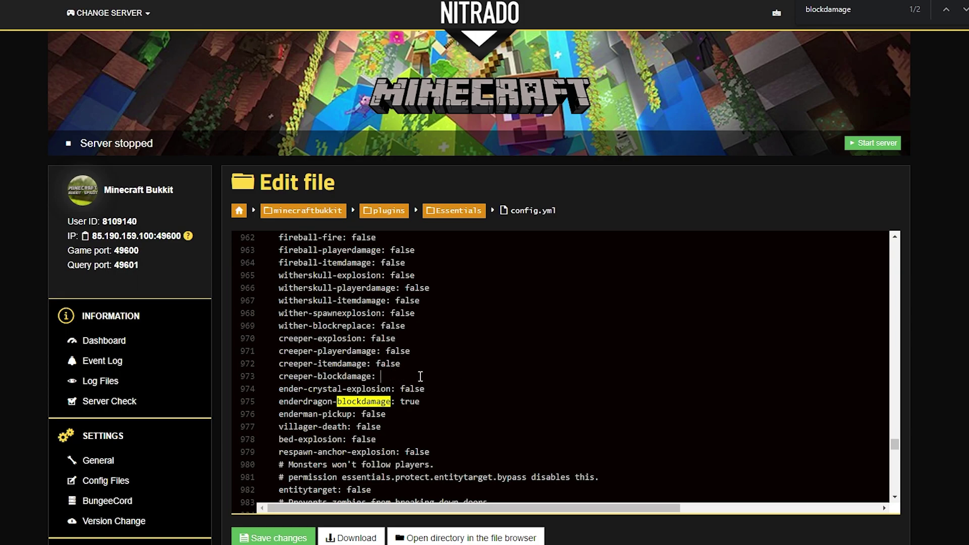
{"action": "type", "text": "true"}
{"action": "scroll", "coordinate": [420, 376], "scroll_direction": "down", "scroll_amount": 7}
{"action": "scroll", "coordinate": [219, 515], "scroll_direction": "down", "scroll_amount": 3}
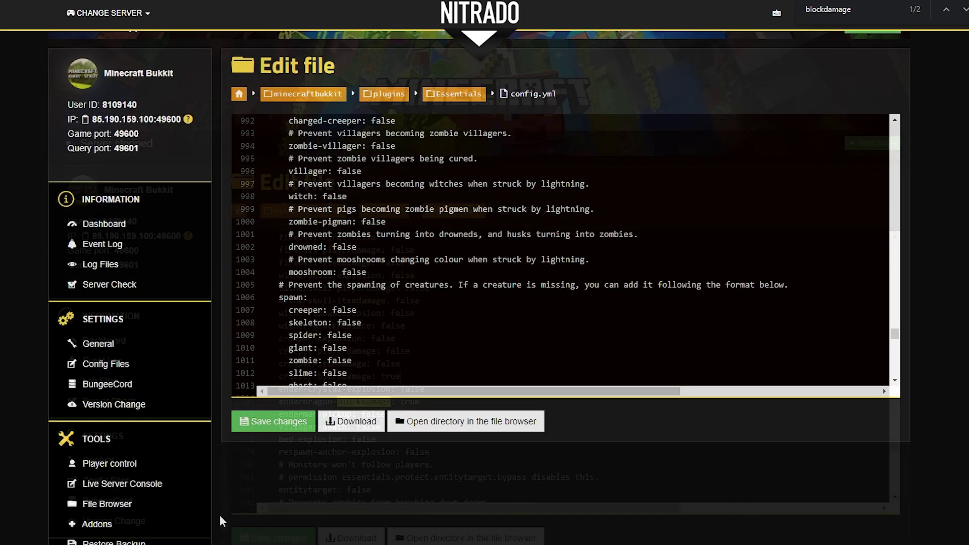
{"action": "scroll", "coordinate": [220, 515], "scroll_direction": "up", "scroll_amount": 1}
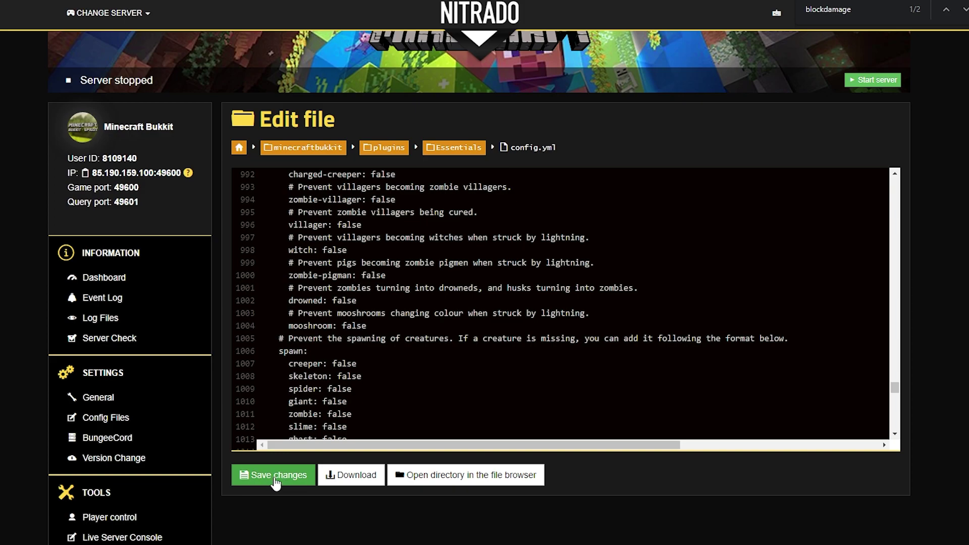
{"action": "left_click", "coordinate": [277, 480]}
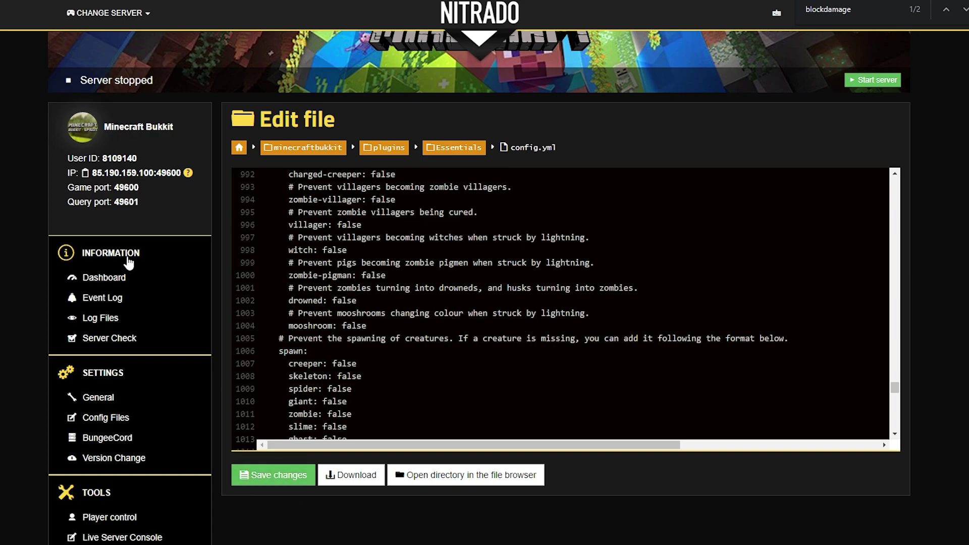
Start the stopped server again from the Dashboard and confirm it
{"action": "left_click", "coordinate": [86, 279]}
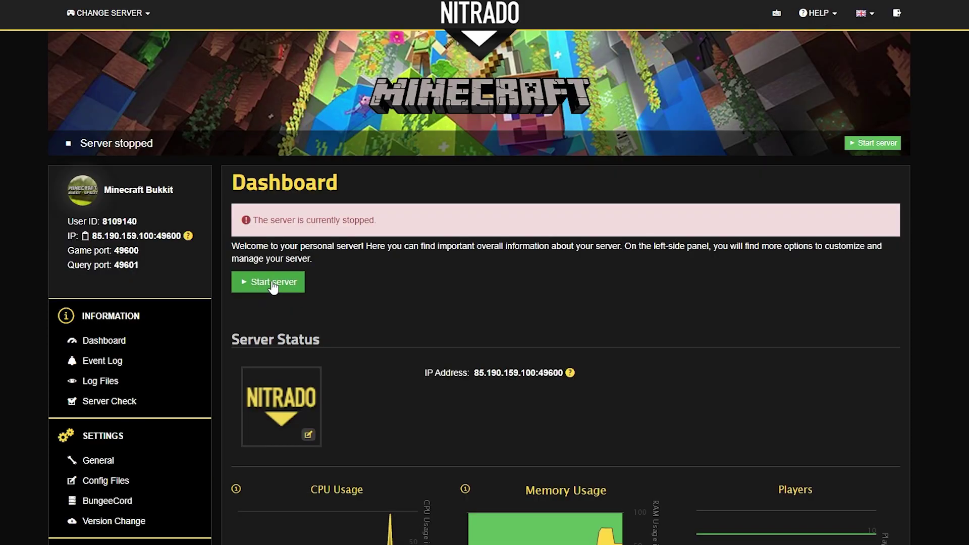
{"action": "left_click", "coordinate": [273, 285]}
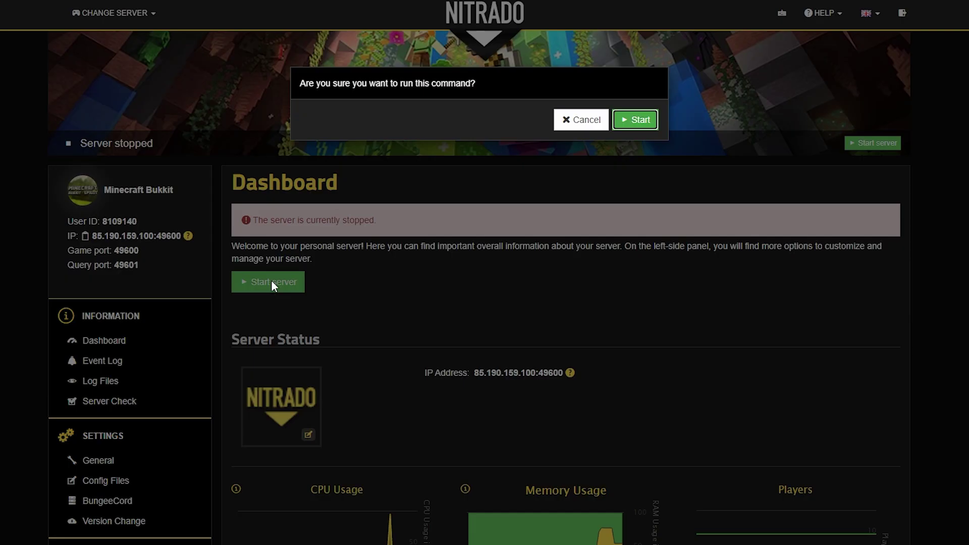
{"action": "left_click", "coordinate": [632, 121]}
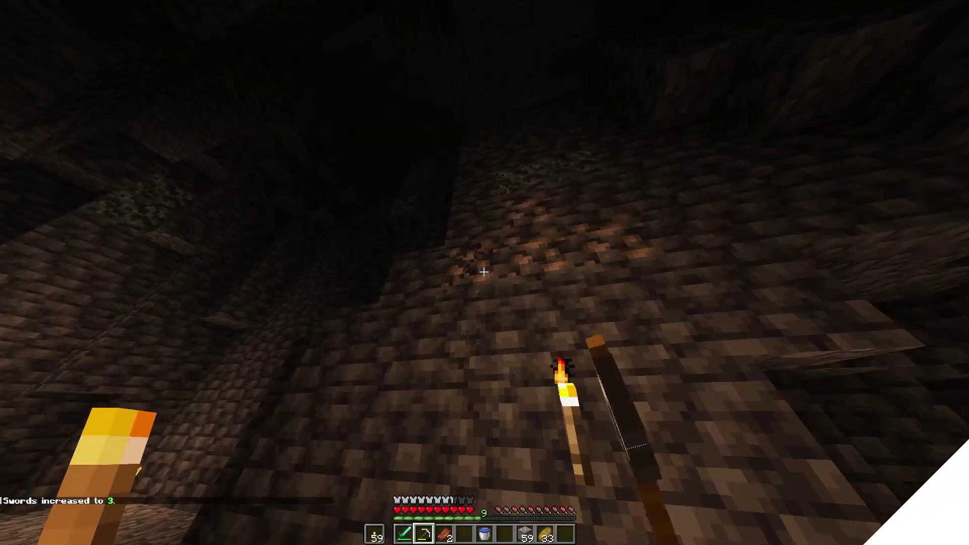
Mine cave blocks with the pickaxe and place a torch, reaching Mining level 5
{"action": "left_click", "coordinate": [483, 272]}
{"action": "left_click", "coordinate": [483, 272]}
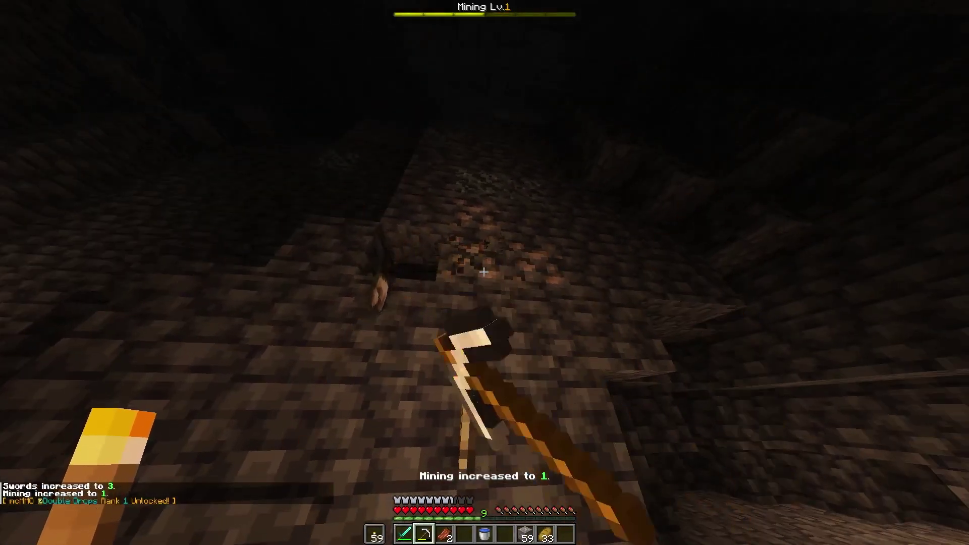
{"action": "left_click", "coordinate": [483, 272]}
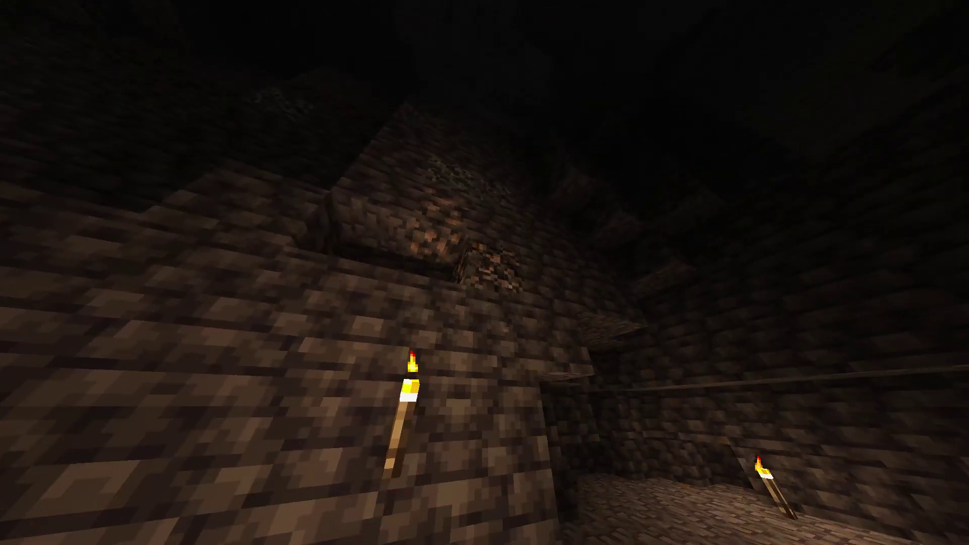
{"action": "left_click", "coordinate": [483, 272]}
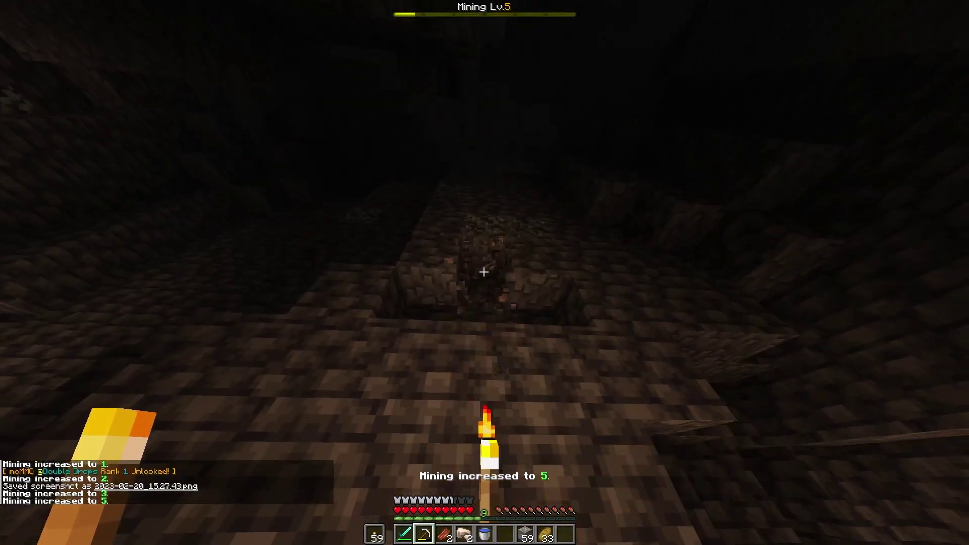
{"action": "right_click", "coordinate": [483, 272]}
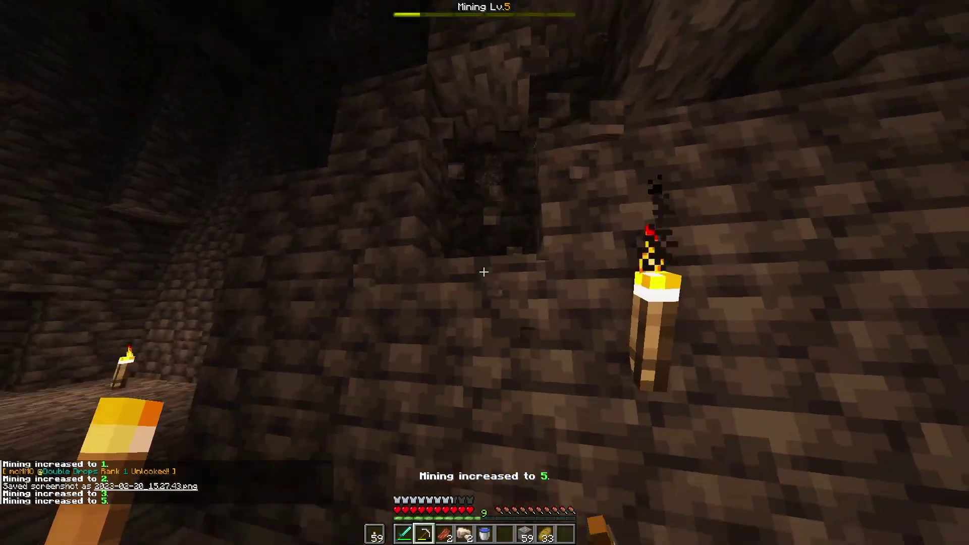
{"action": "left_click", "coordinate": [483, 272]}
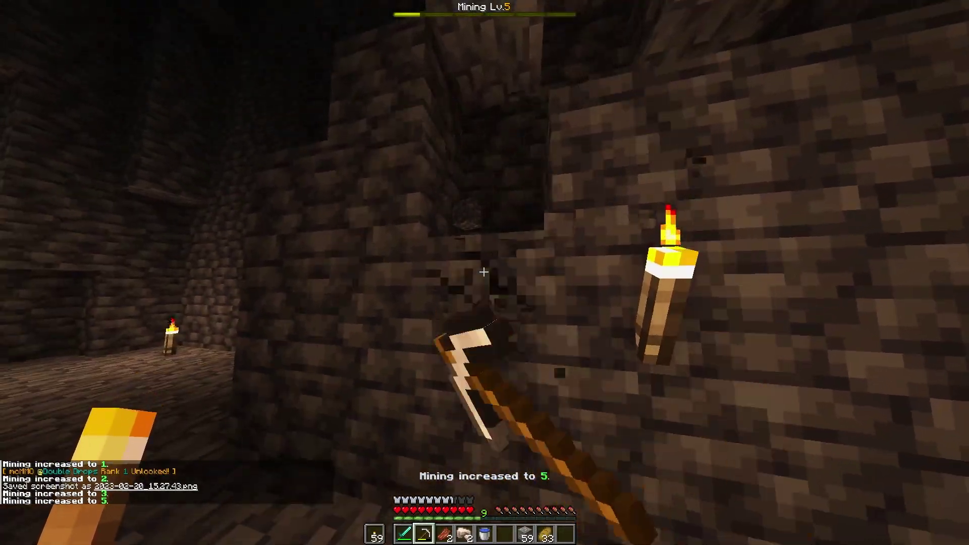